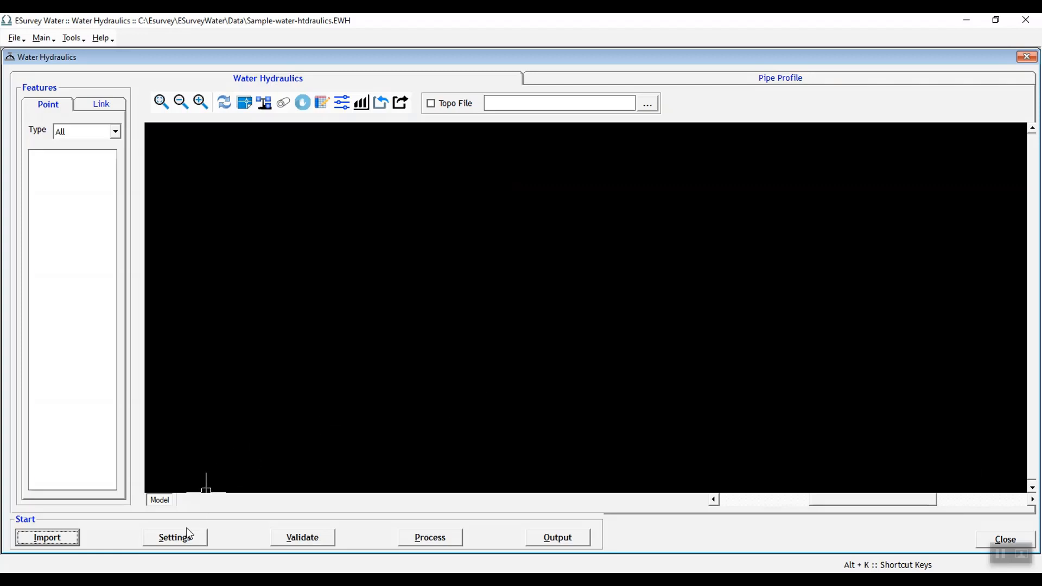
Start a network import and load the drawing Hydraulics_Sample.dwg from the Desktop as a new network
{"action": "left_click", "coordinate": [55, 539]}
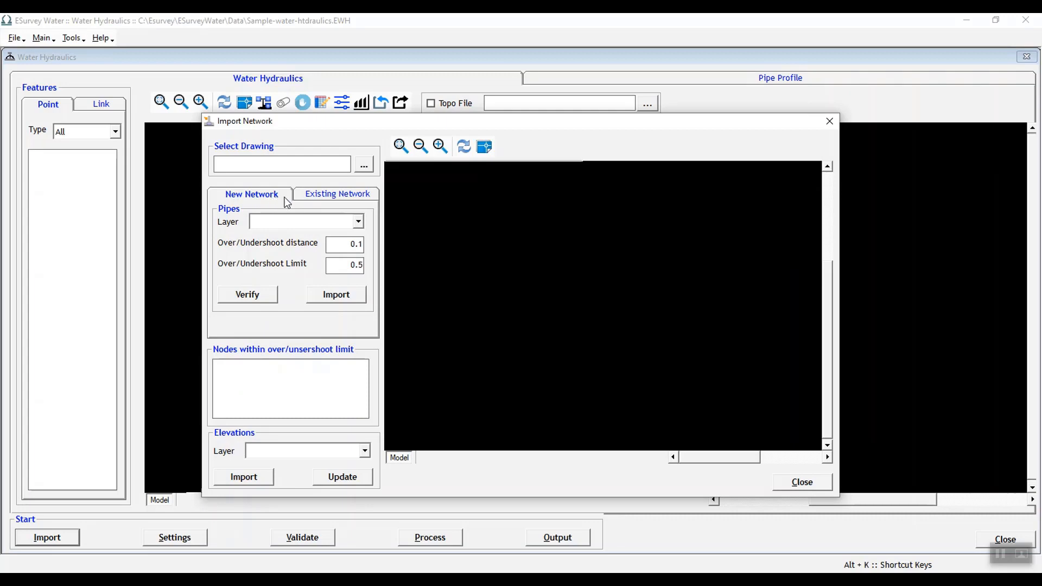
{"action": "left_click", "coordinate": [346, 201]}
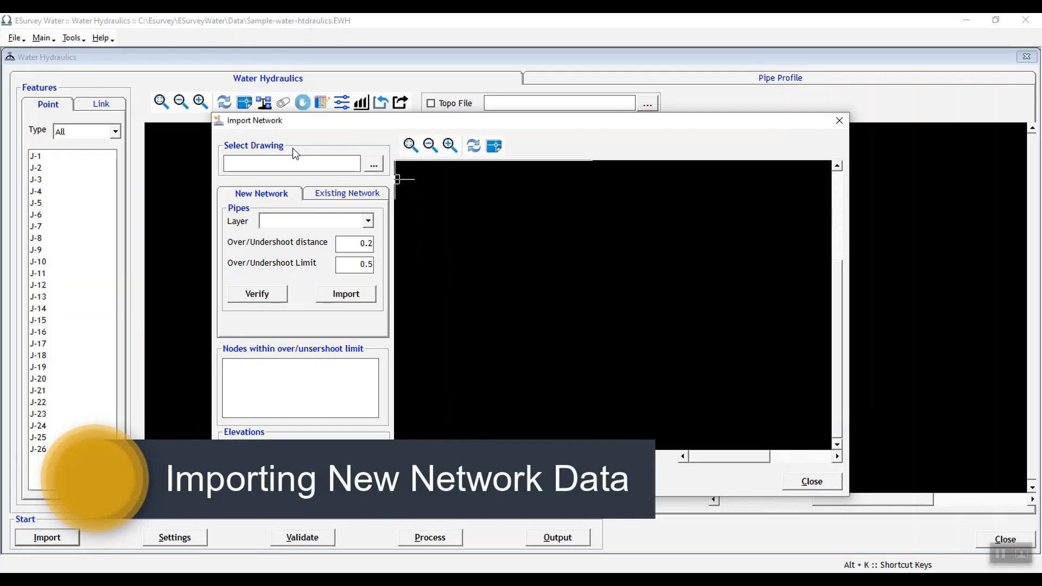
{"action": "left_click", "coordinate": [374, 166]}
{"action": "left_click", "coordinate": [614, 243]}
{"action": "left_click", "coordinate": [552, 406]}
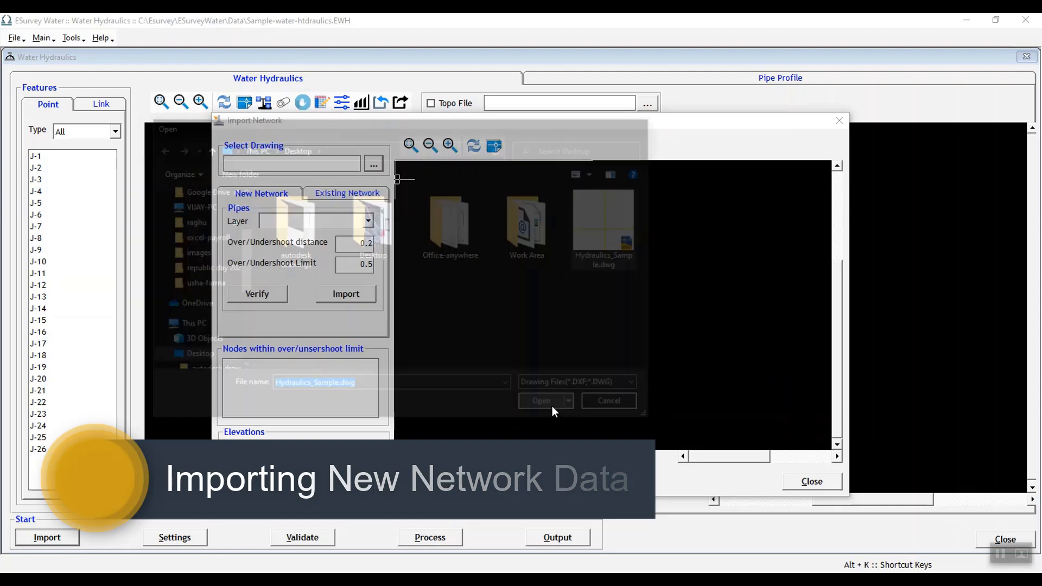
{"action": "left_click", "coordinate": [262, 198]}
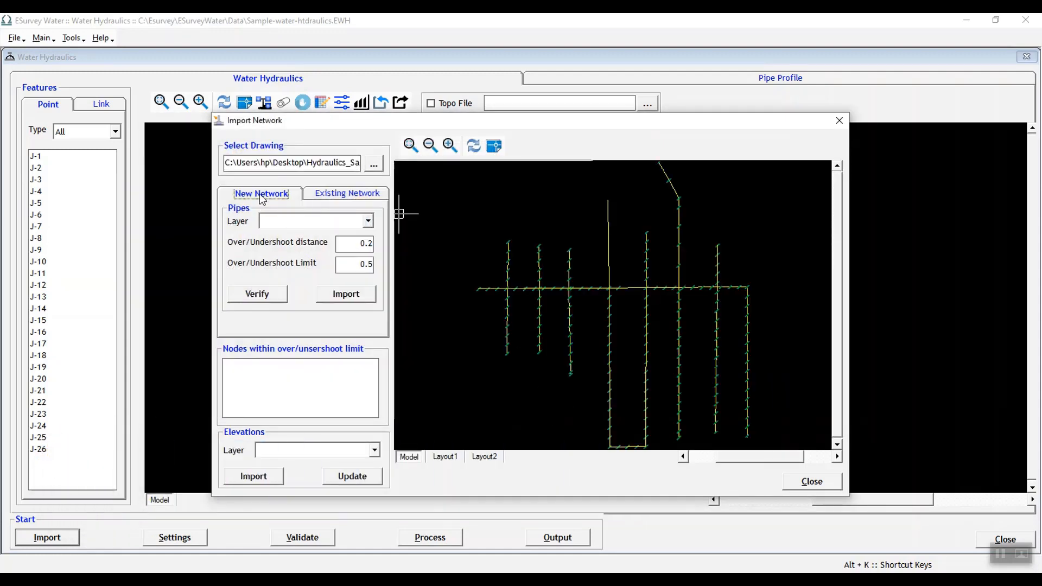
Set the new network's pipe layer to Pipe Network and verify the pipes for overshoots and undershoots
{"action": "left_click", "coordinate": [368, 222]}
{"action": "left_click", "coordinate": [363, 249]}
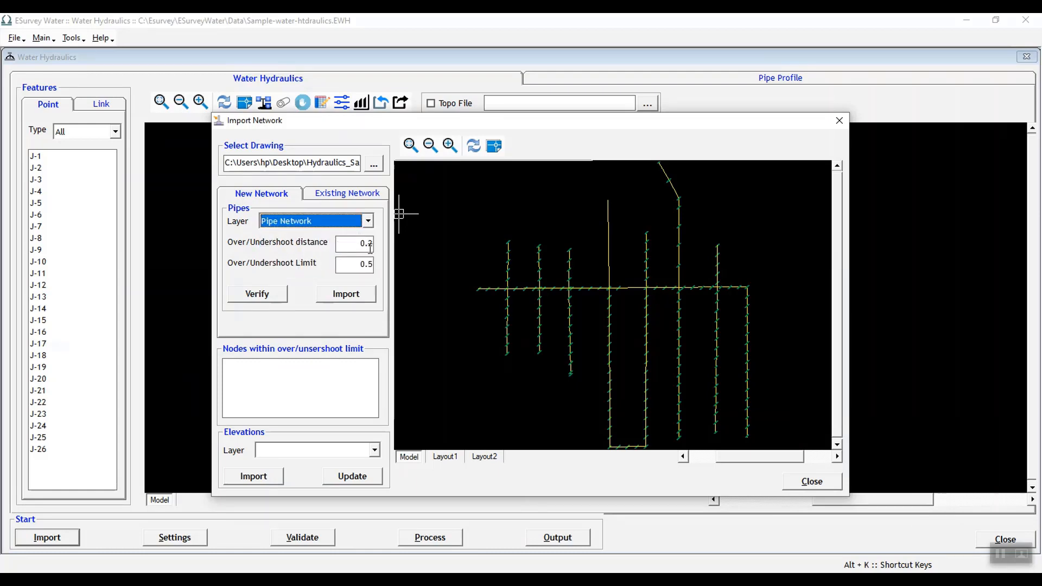
{"action": "double_click", "coordinate": [353, 264]}
{"action": "double_click", "coordinate": [365, 243]}
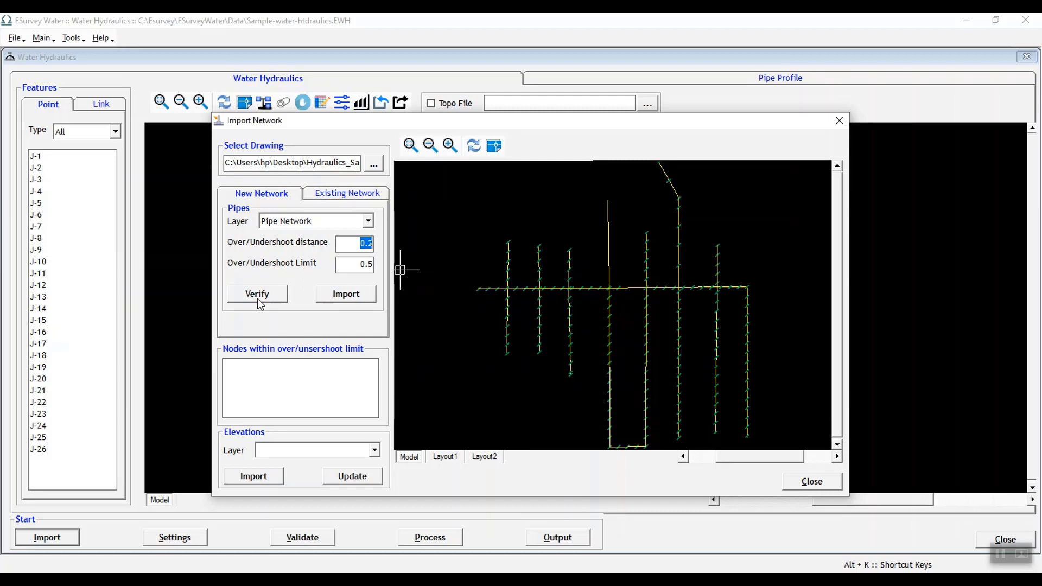
{"action": "scroll", "coordinate": [689, 285], "scroll_direction": "up", "scroll_amount": 6}
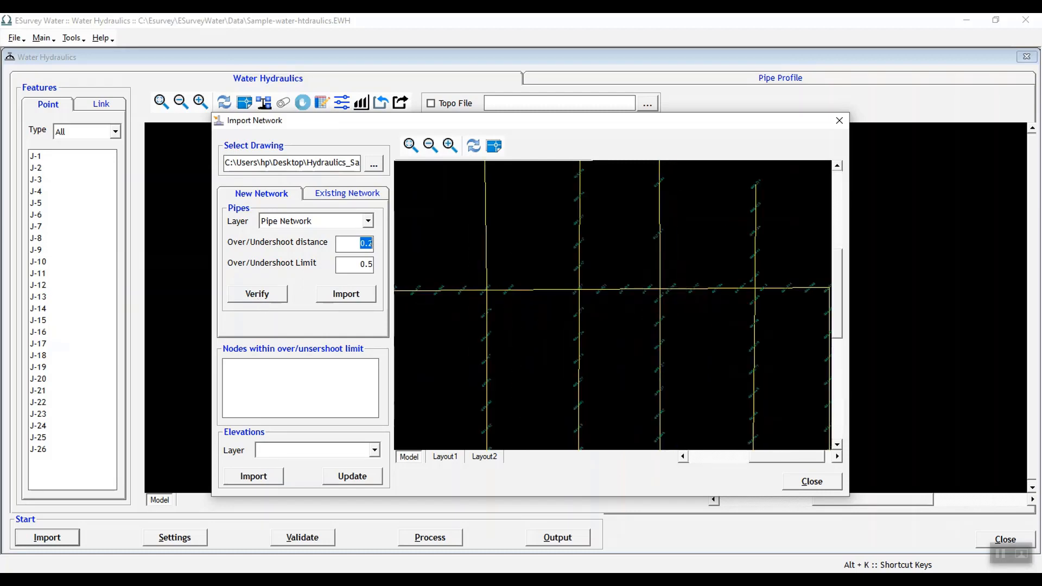
{"action": "scroll", "coordinate": [646, 293], "scroll_direction": "up", "scroll_amount": 2}
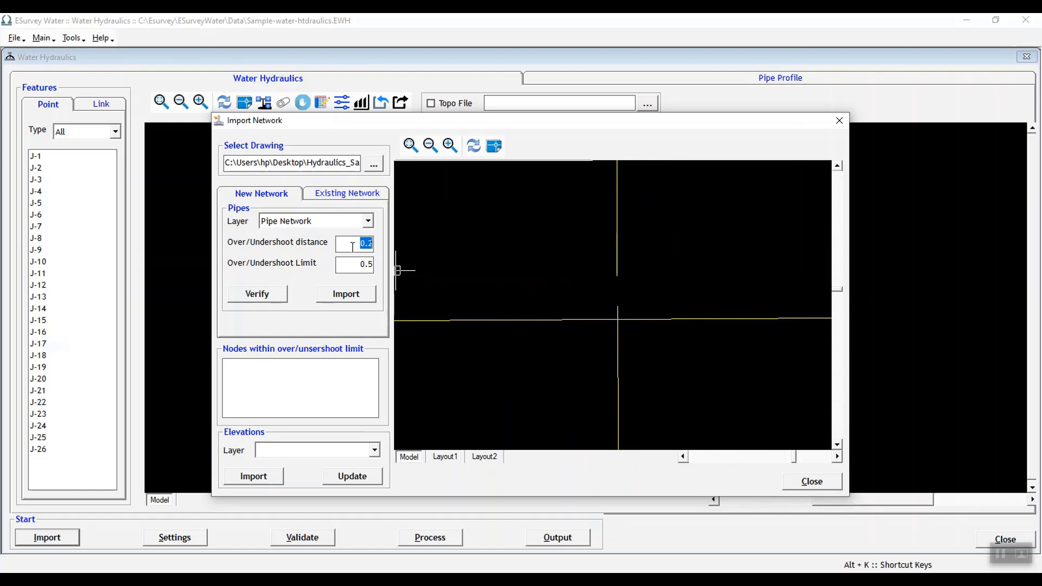
{"action": "key", "text": "Tab"}
{"action": "left_click", "coordinate": [276, 296]}
{"action": "key", "text": "Return"}
Import the new network's pipes from the Pipe Network layer
{"action": "scroll", "coordinate": [625, 299], "scroll_direction": "down", "scroll_amount": 12}
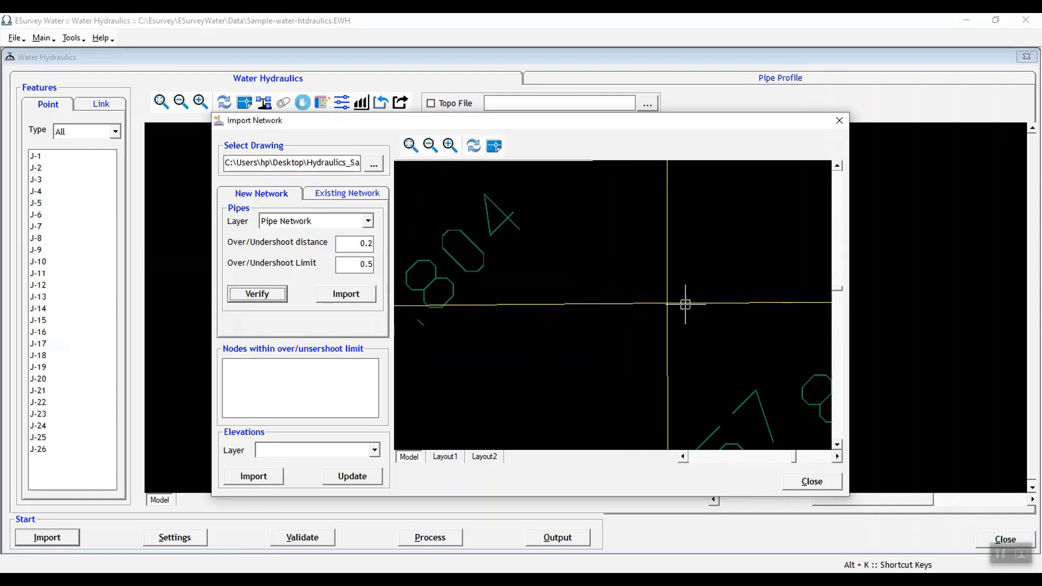
{"action": "scroll", "coordinate": [685, 305], "scroll_direction": "down", "scroll_amount": 5}
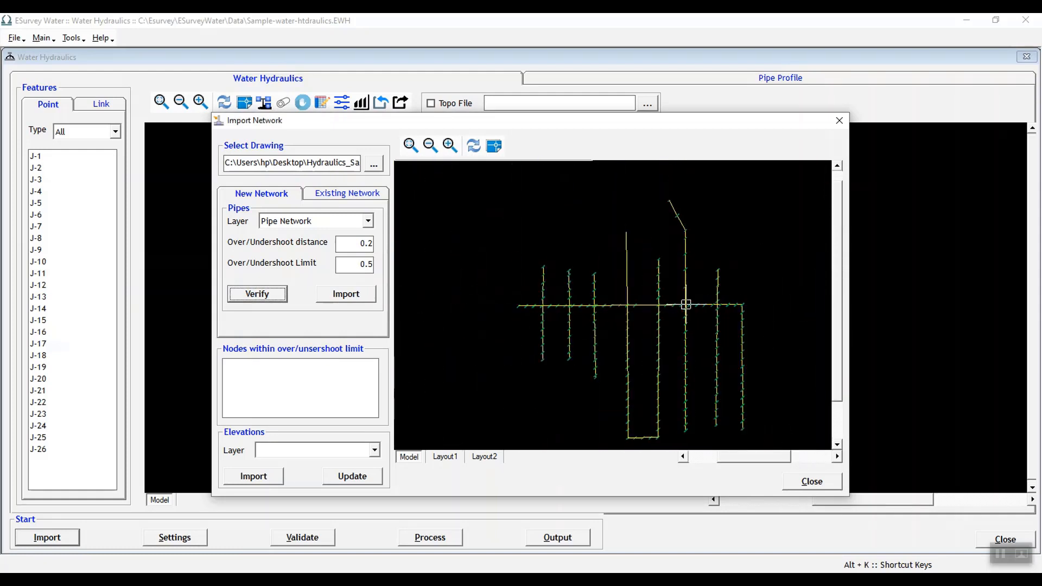
{"action": "scroll", "coordinate": [715, 359], "scroll_direction": "up", "scroll_amount": 1}
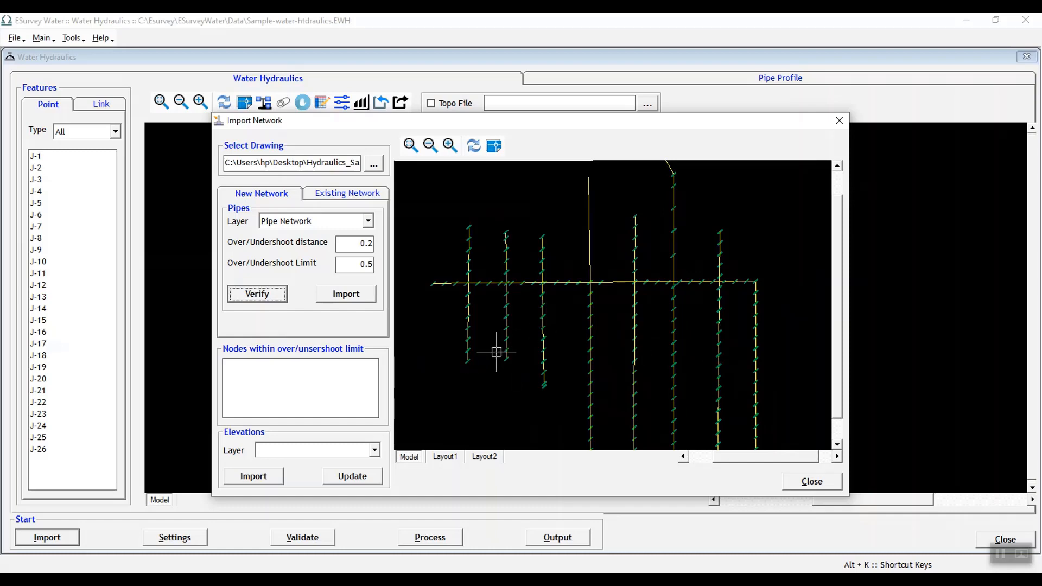
{"action": "left_click", "coordinate": [343, 297]}
{"action": "left_click", "coordinate": [562, 342]}
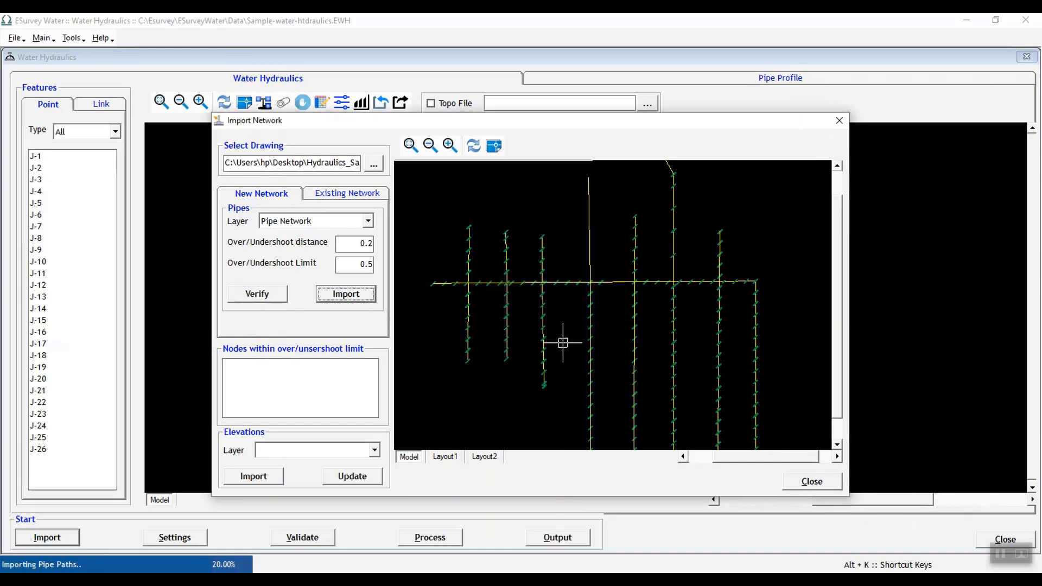
{"action": "left_click", "coordinate": [549, 341]}
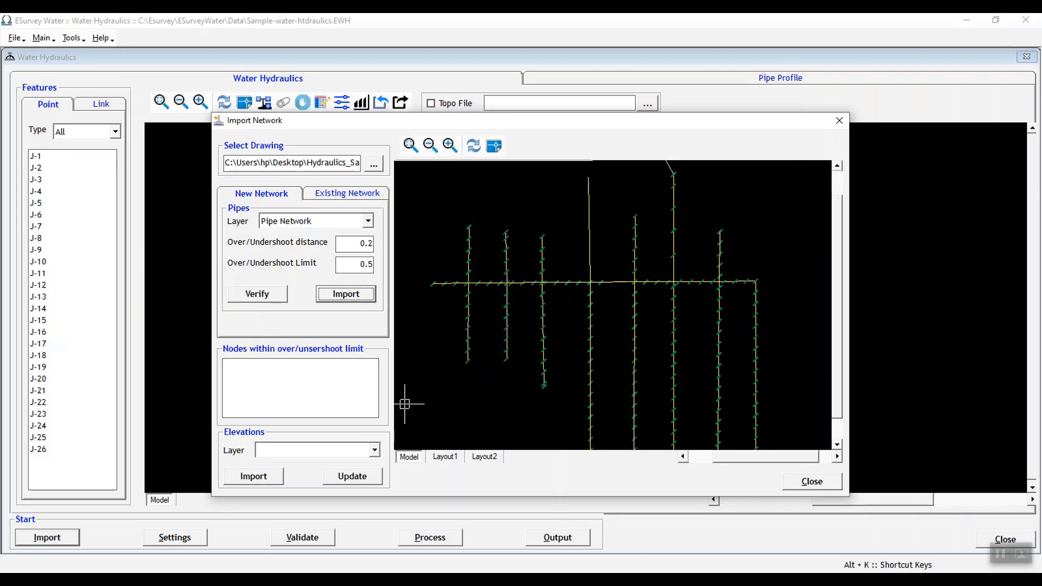
Import the elevations from the Elev layer and update the new network with them
{"action": "left_click", "coordinate": [376, 452]}
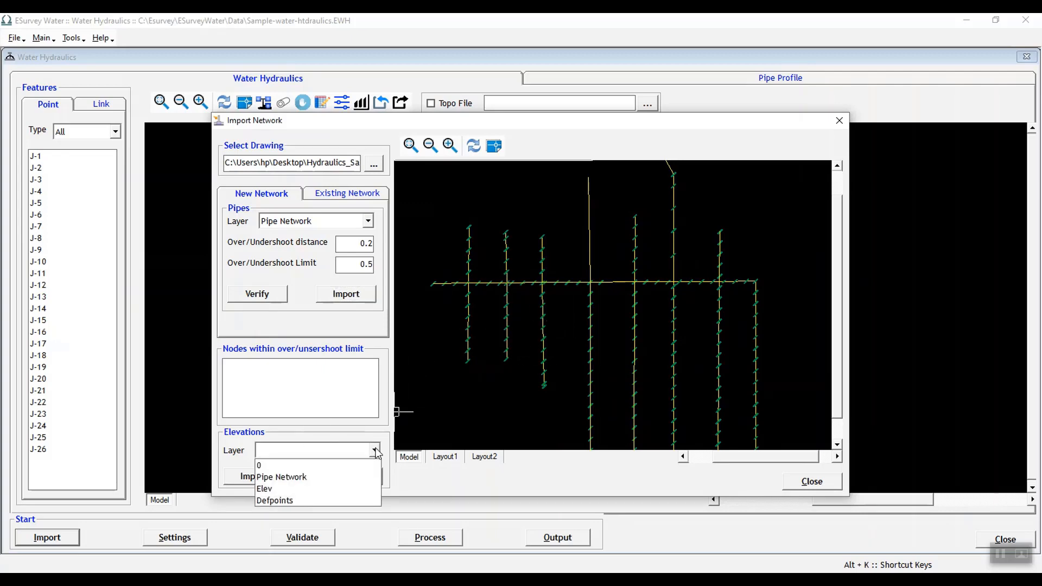
{"action": "left_click", "coordinate": [338, 487]}
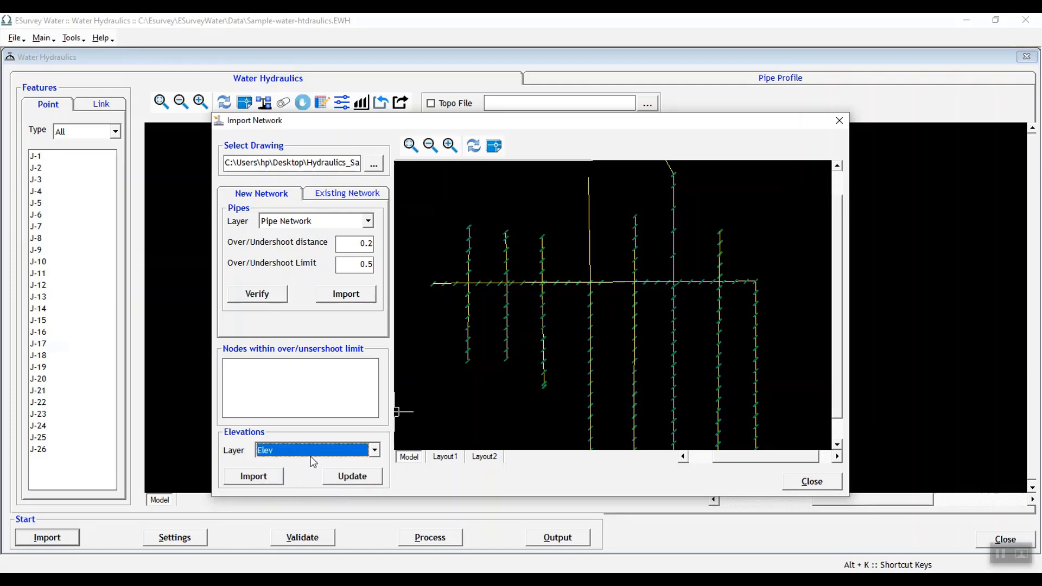
{"action": "left_click", "coordinate": [270, 476]}
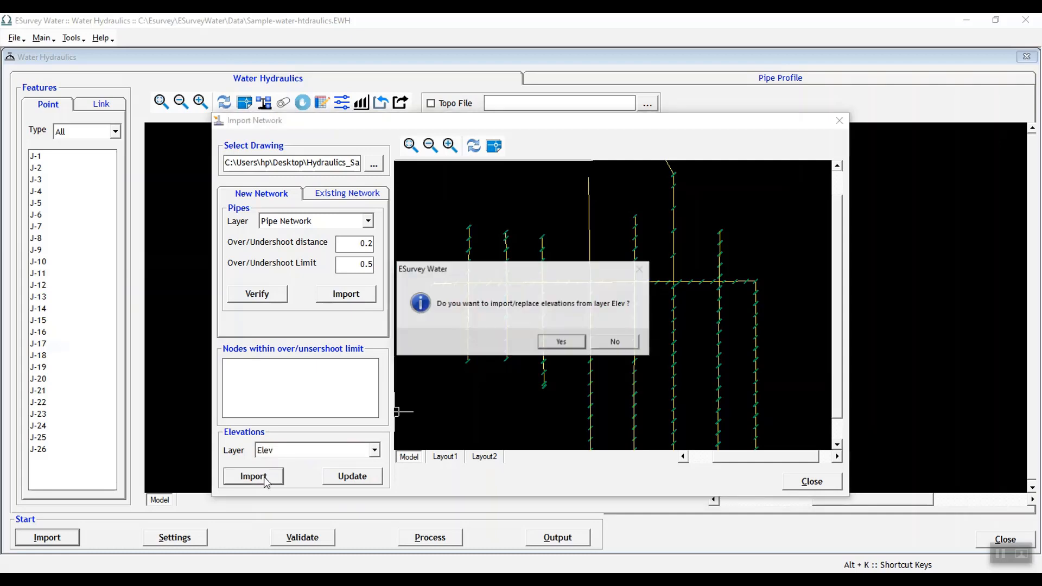
{"action": "left_click", "coordinate": [551, 345]}
{"action": "left_click", "coordinate": [555, 341]}
{"action": "left_click", "coordinate": [375, 471]}
{"action": "left_click", "coordinate": [524, 339]}
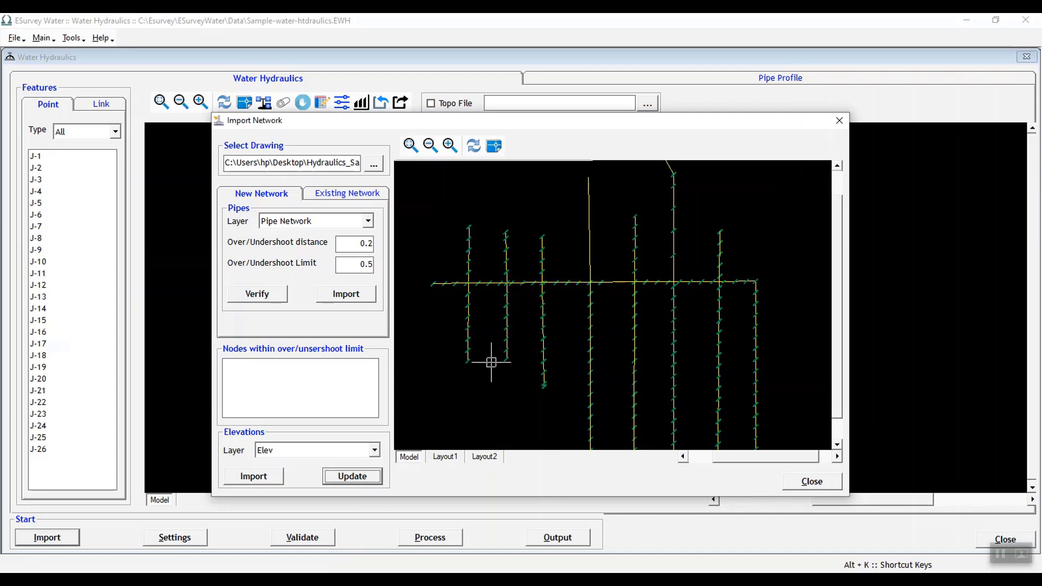
{"action": "scroll", "coordinate": [505, 323], "scroll_direction": "down", "scroll_amount": 2}
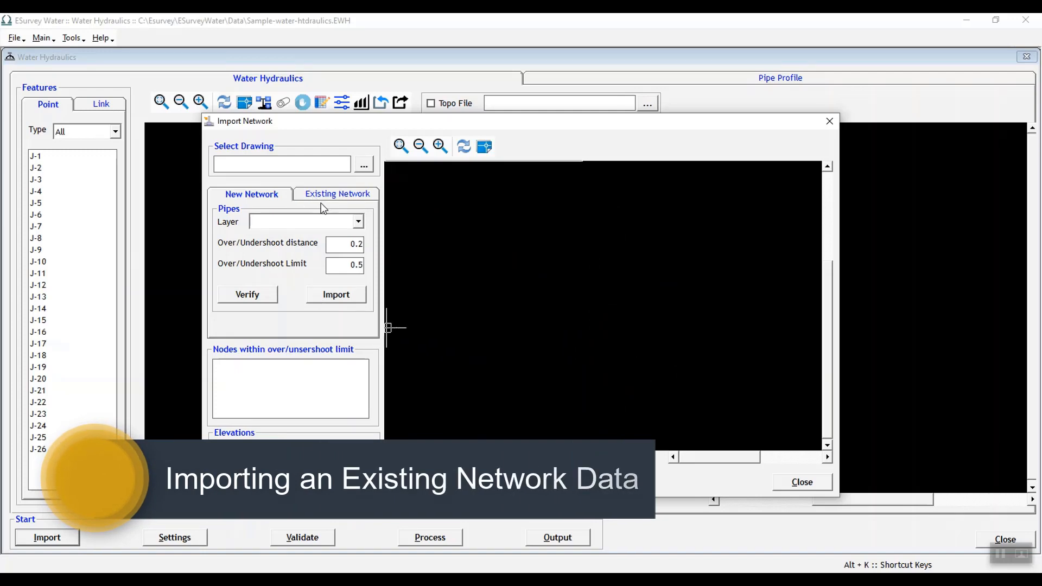
Switch the import to an existing network and load the drawing Hydraulics_Sample.dwg
{"action": "left_click", "coordinate": [335, 197]}
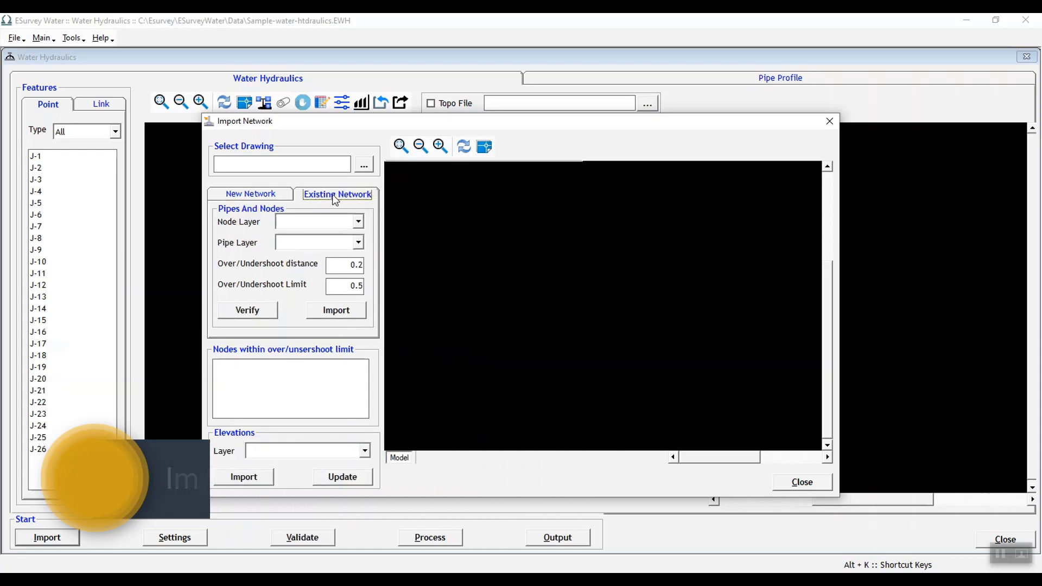
{"action": "left_click", "coordinate": [364, 167]}
{"action": "left_click", "coordinate": [611, 228]}
{"action": "left_click", "coordinate": [546, 406]}
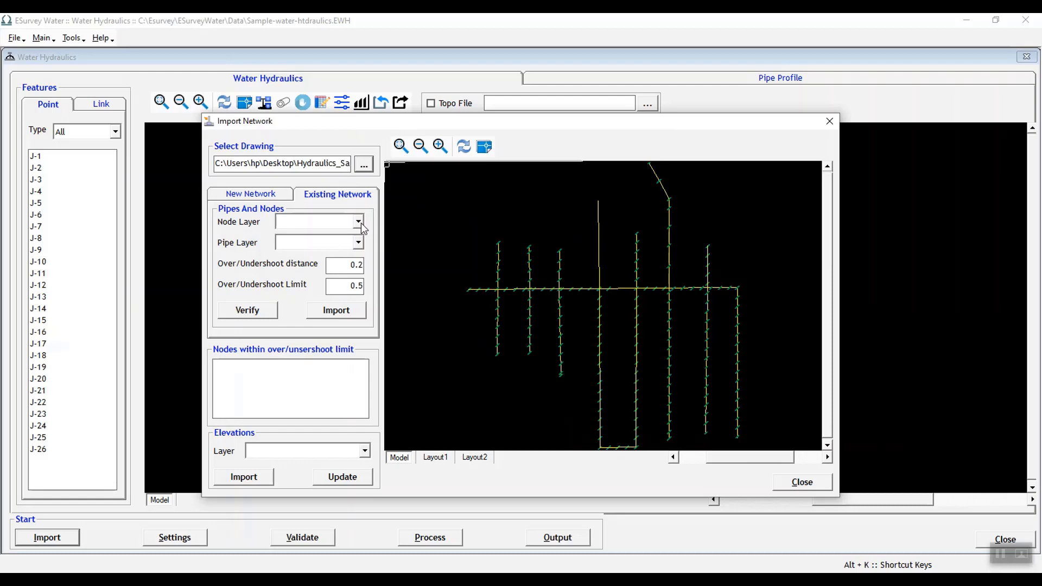
Import the existing network's pipes and nodes, using Elev as the node layer and Pipe Network as the pipe layer
{"action": "left_click", "coordinate": [336, 222]}
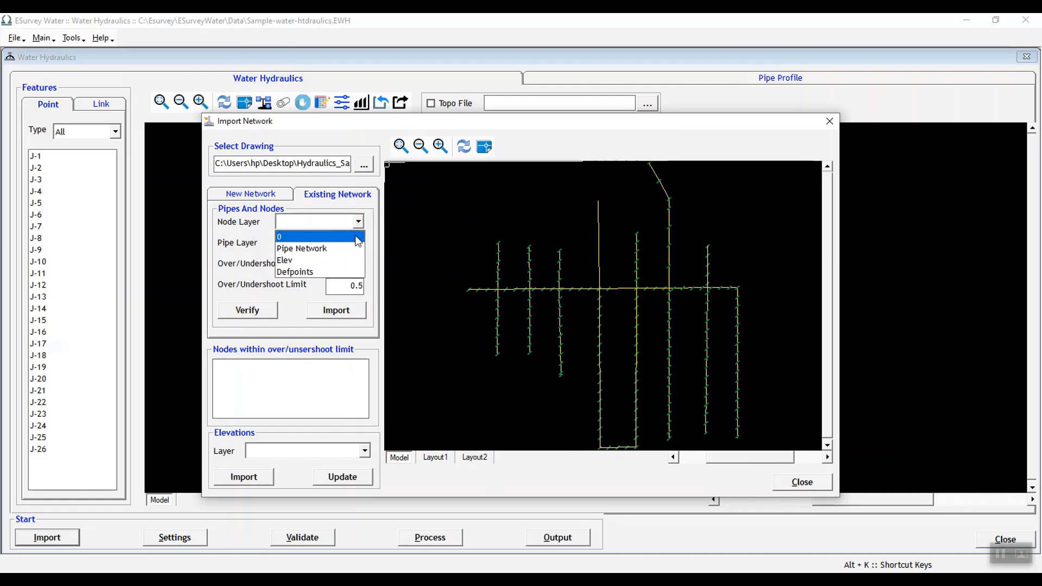
{"action": "left_click", "coordinate": [358, 253]}
{"action": "left_click", "coordinate": [358, 243]}
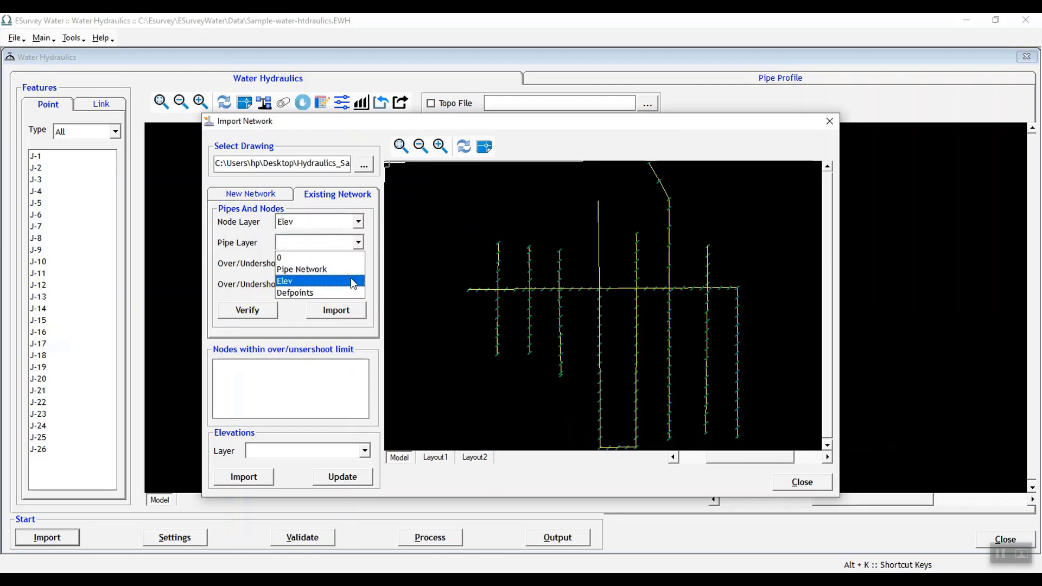
{"action": "left_click", "coordinate": [351, 267]}
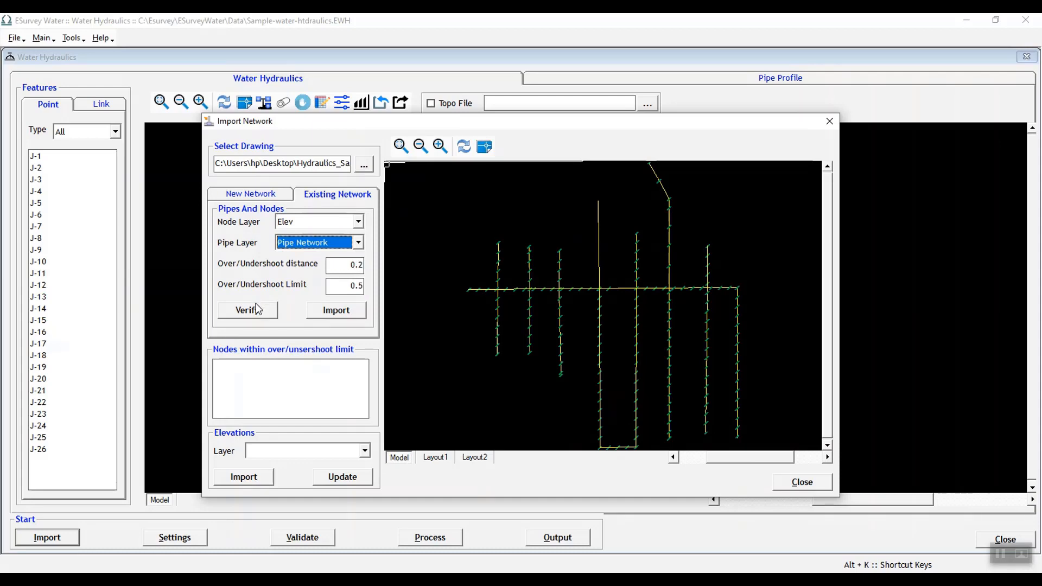
{"action": "left_click", "coordinate": [333, 312]}
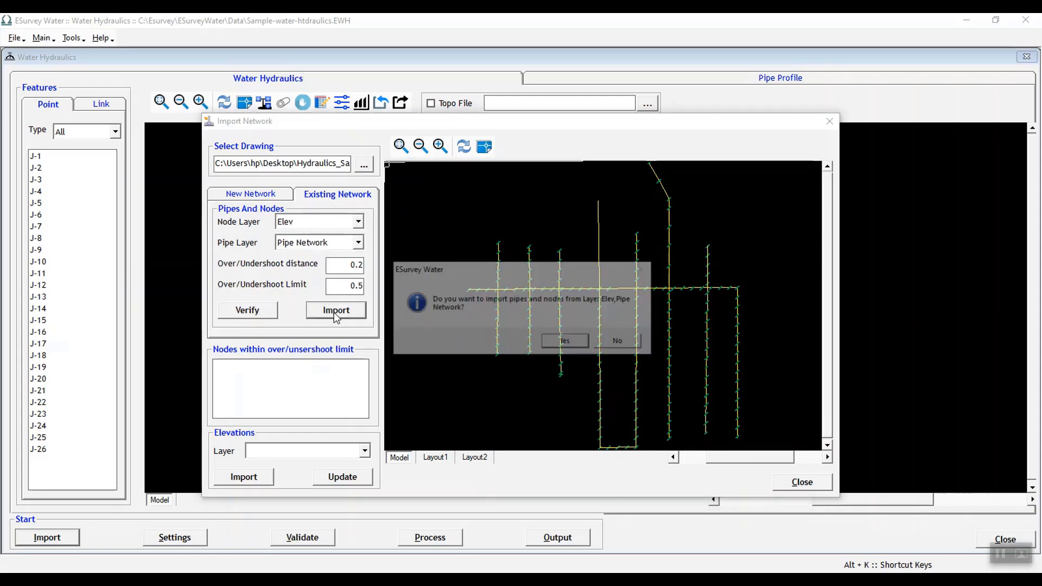
{"action": "left_click", "coordinate": [554, 343]}
{"action": "key", "text": "Return"}
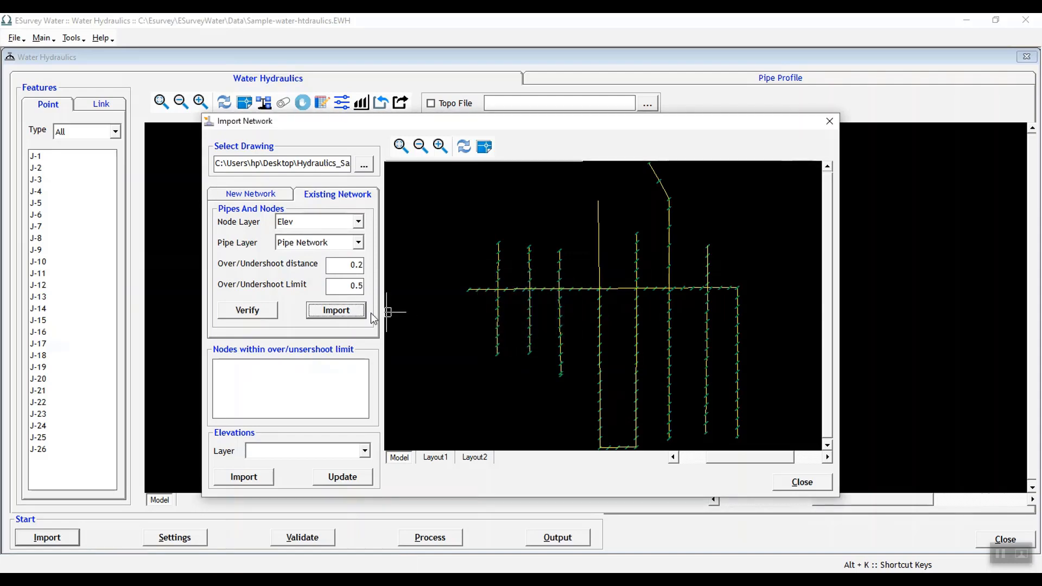
Import elevations for the existing network from the Elev layer and update the network with them
{"action": "left_click", "coordinate": [365, 451]}
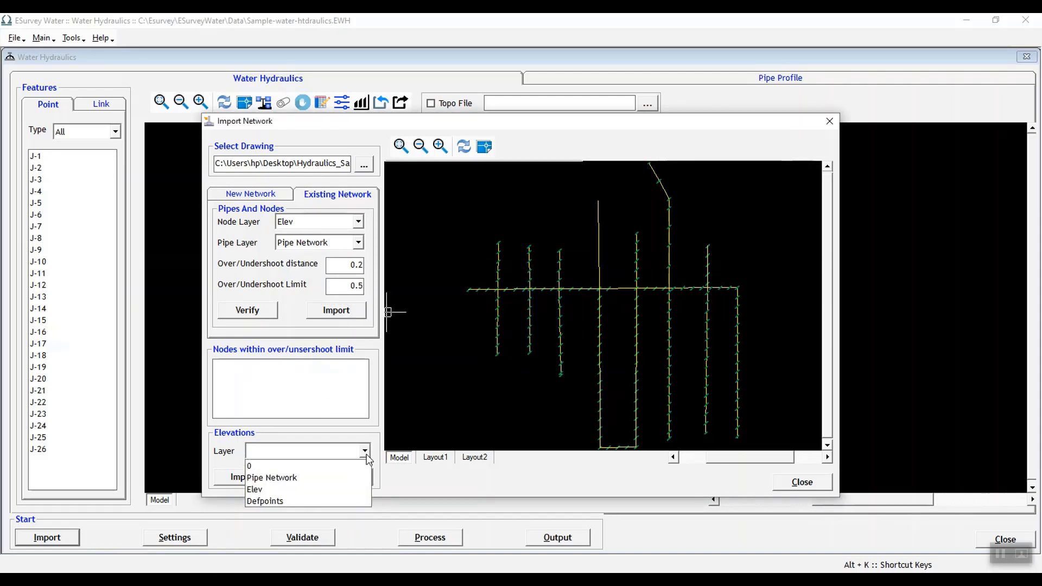
{"action": "left_click", "coordinate": [325, 479]}
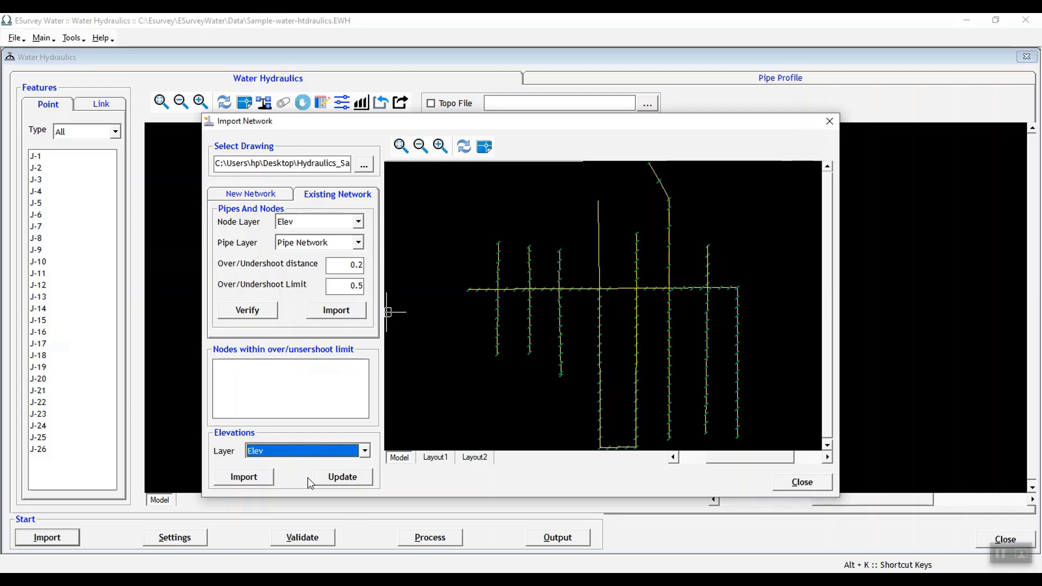
{"action": "left_click", "coordinate": [244, 476]}
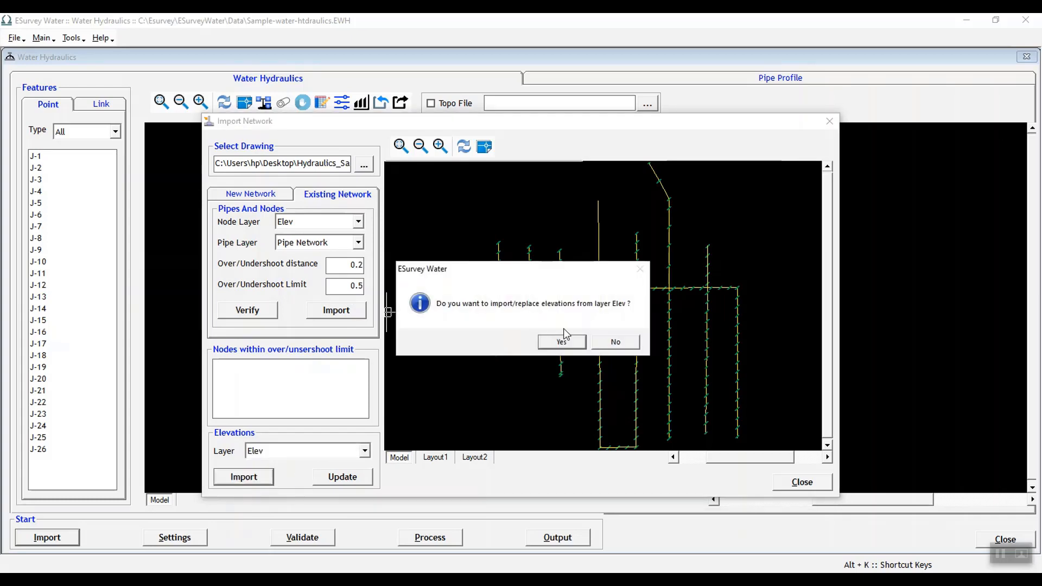
{"action": "left_click", "coordinate": [562, 339]}
{"action": "left_click", "coordinate": [536, 335]}
{"action": "left_click", "coordinate": [355, 477]}
{"action": "left_click", "coordinate": [536, 335]}
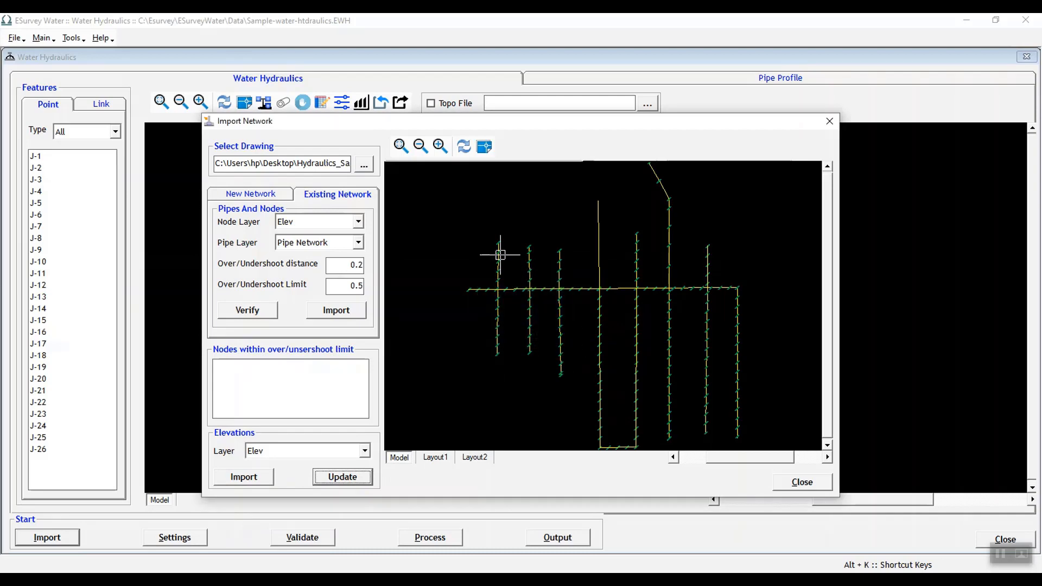
{"action": "left_click", "coordinate": [342, 198]}
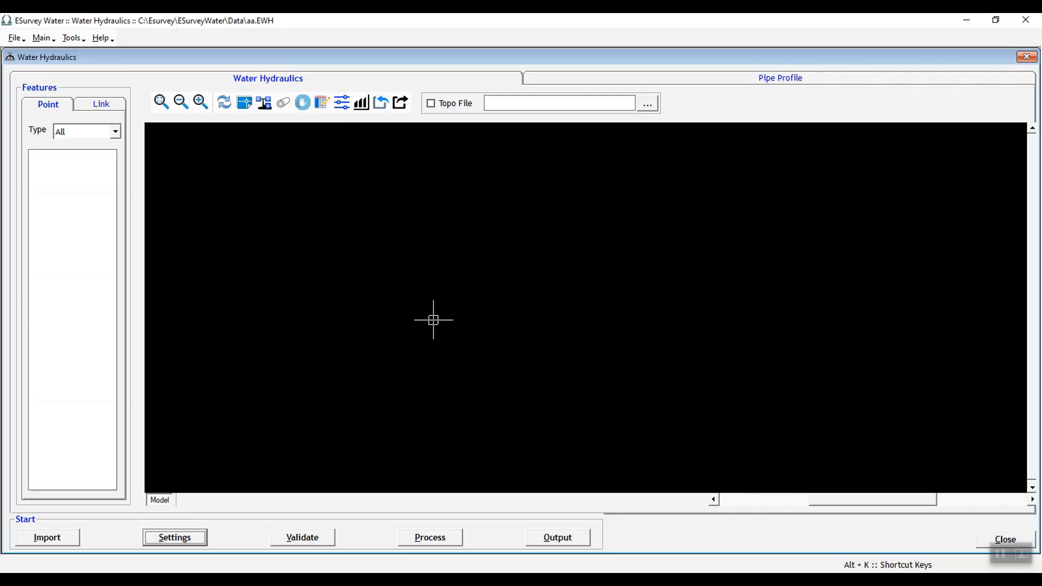
Import the Epanet file sample.INP from the Desktop, replacing all existing network data
{"action": "left_click", "coordinate": [388, 108]}
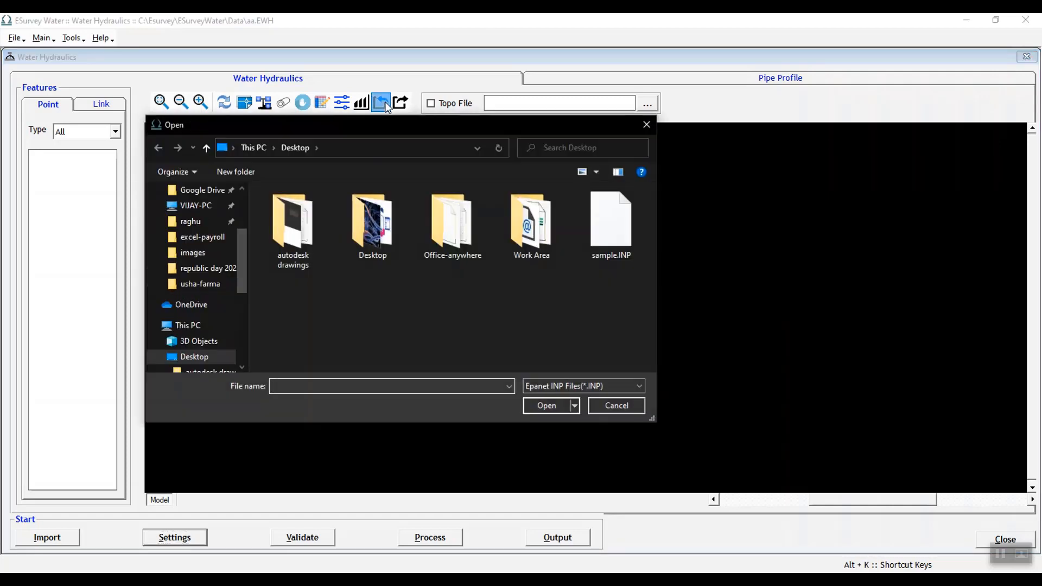
{"action": "left_click", "coordinate": [595, 233]}
{"action": "left_click", "coordinate": [553, 404]}
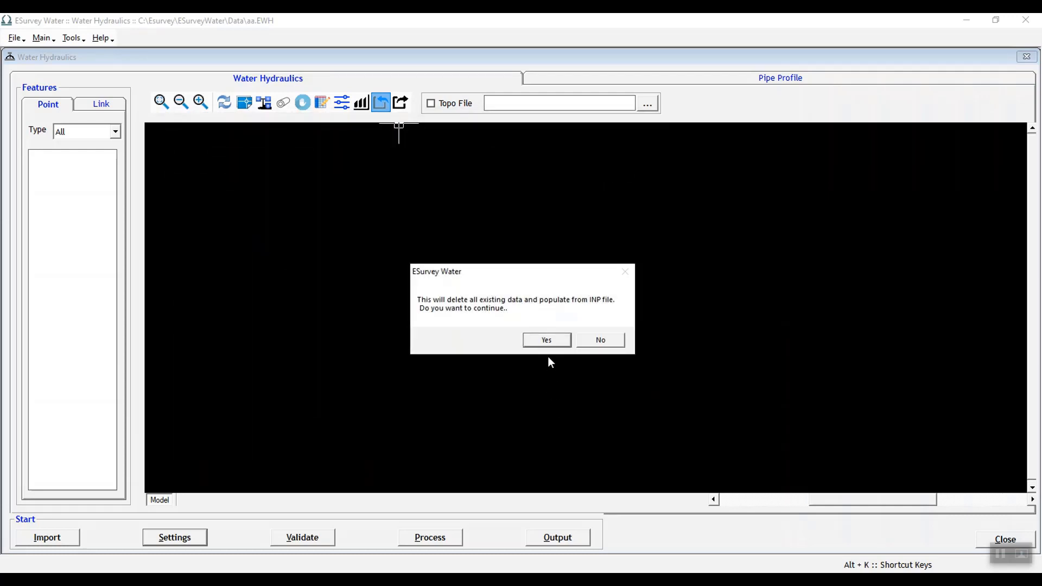
{"action": "left_click", "coordinate": [546, 340]}
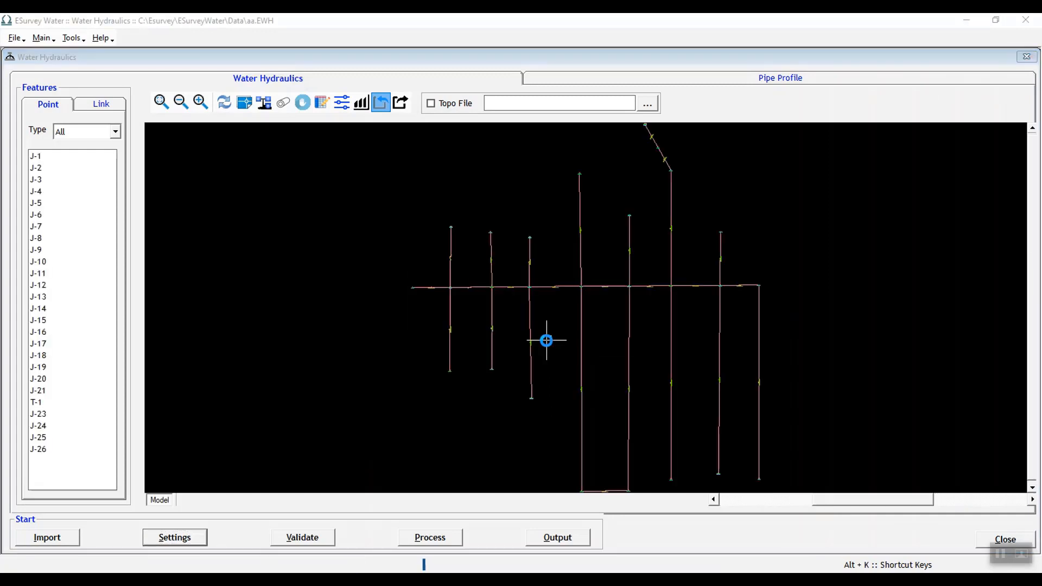
{"action": "left_click", "coordinate": [547, 340]}
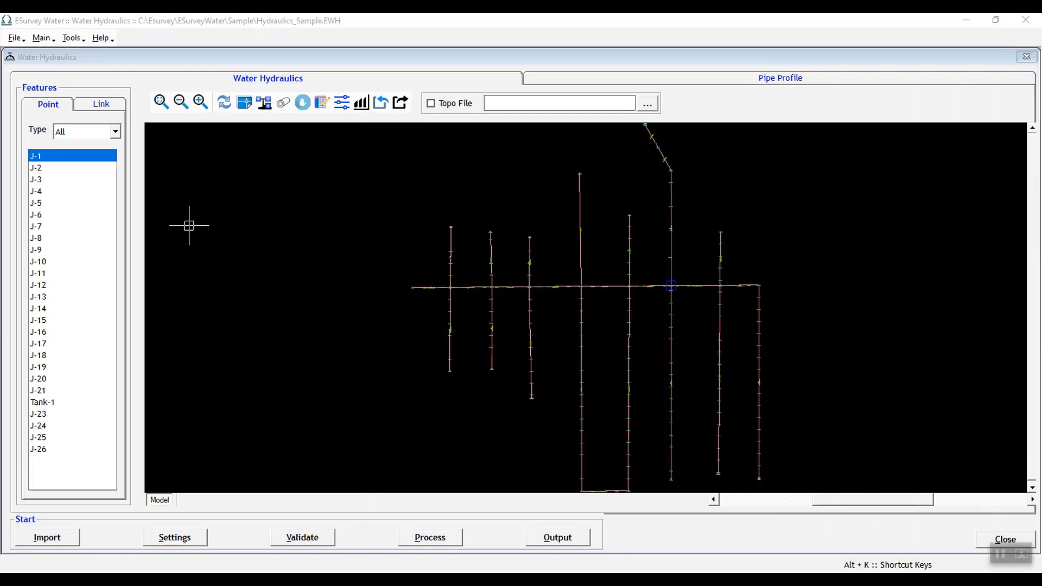
Open the type settings of point J-1 and show the available node types
{"action": "left_click", "coordinate": [49, 156]}
{"action": "right_click", "coordinate": [48, 156]}
{"action": "left_click", "coordinate": [84, 192]}
{"action": "left_click", "coordinate": [554, 284]}
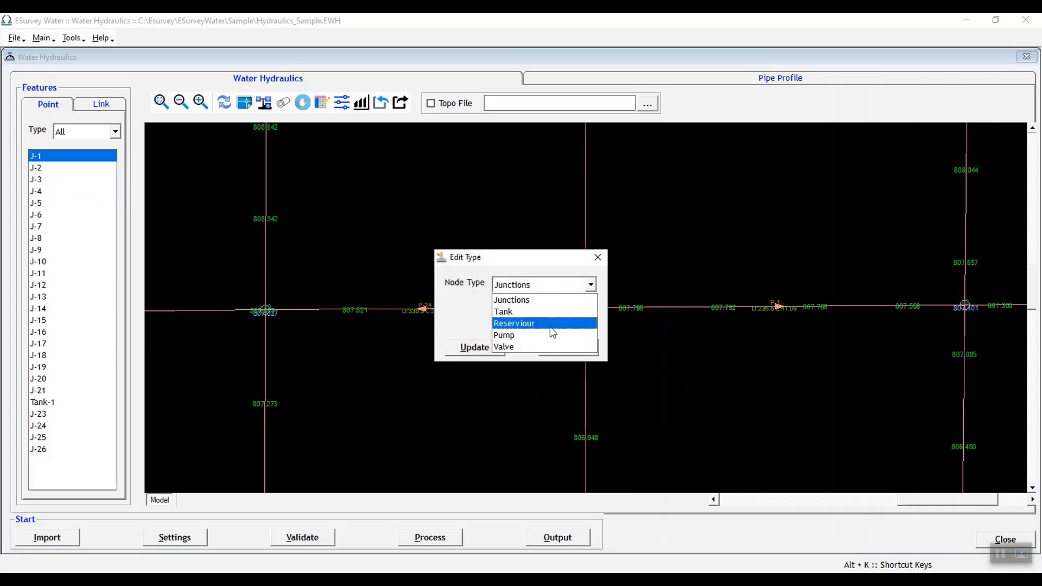